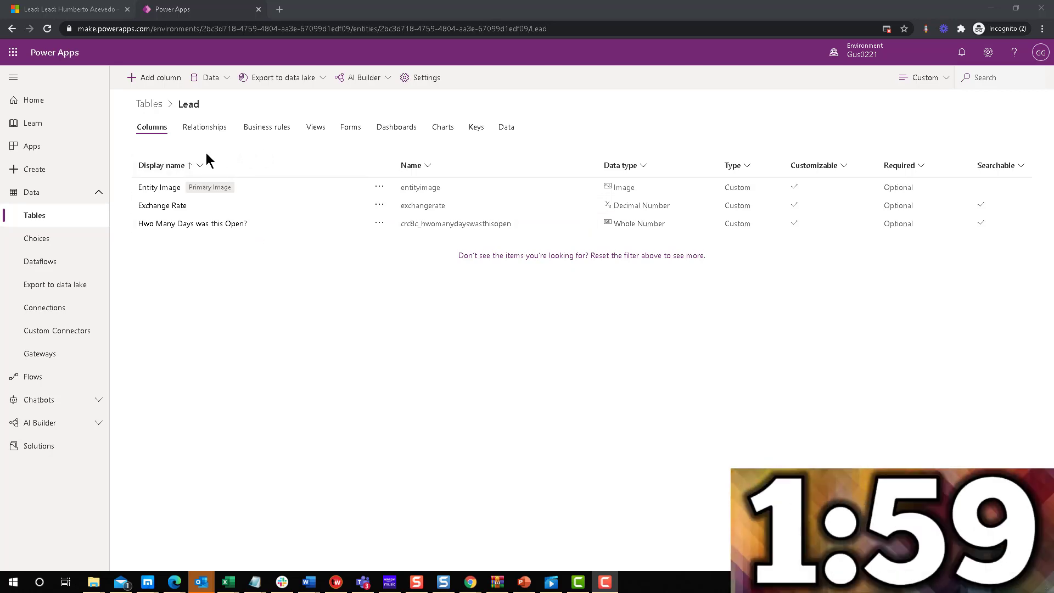
# - Add a new Lead column 'Open Days so far' of type Whole Number, set as a Calculation
pyautogui.click(162, 80)
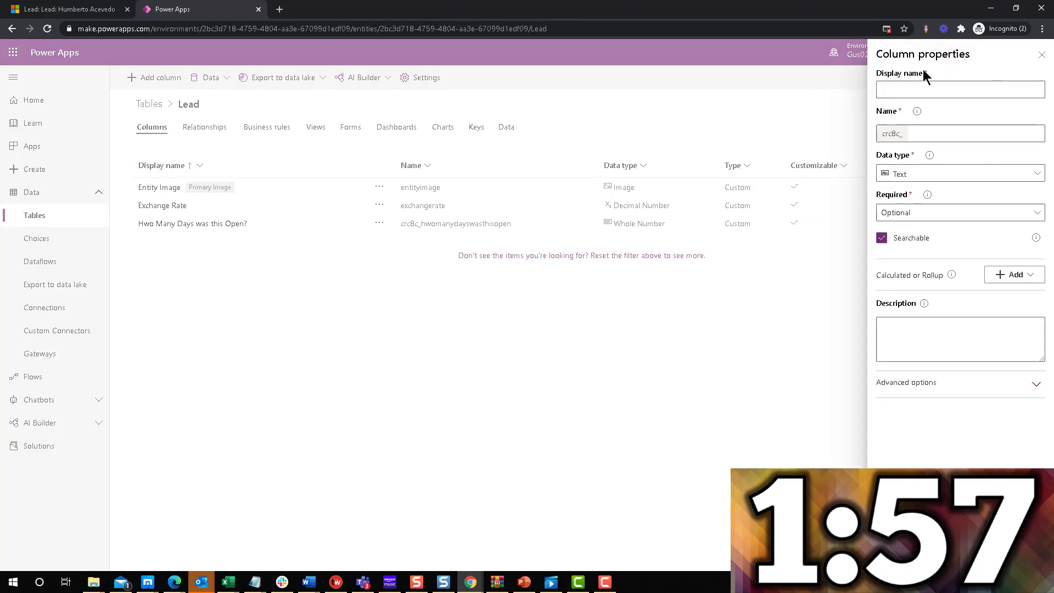
pyautogui.click(901, 92)
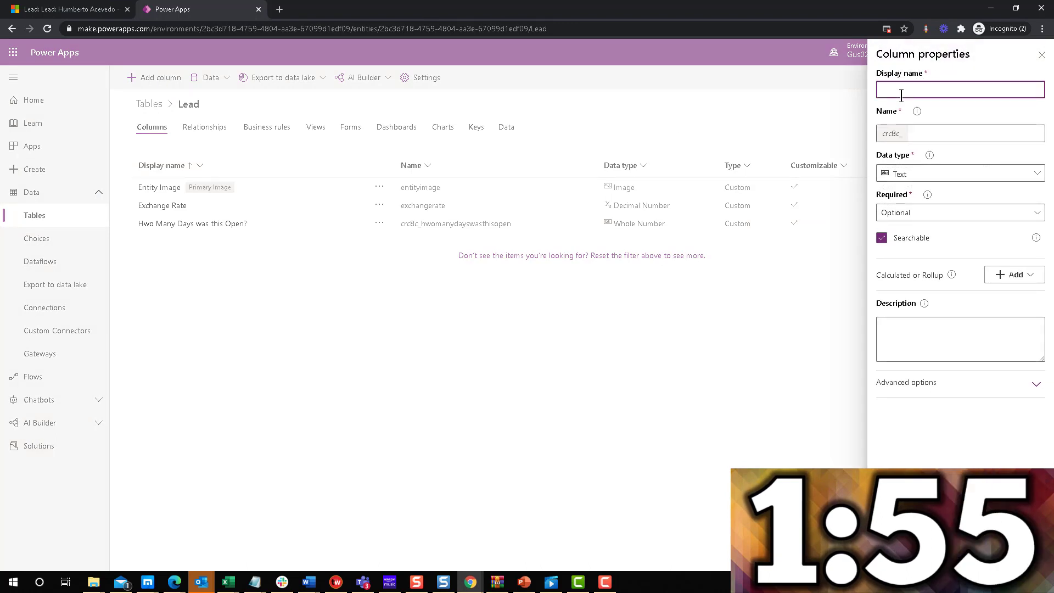
pyautogui.write('Open D')
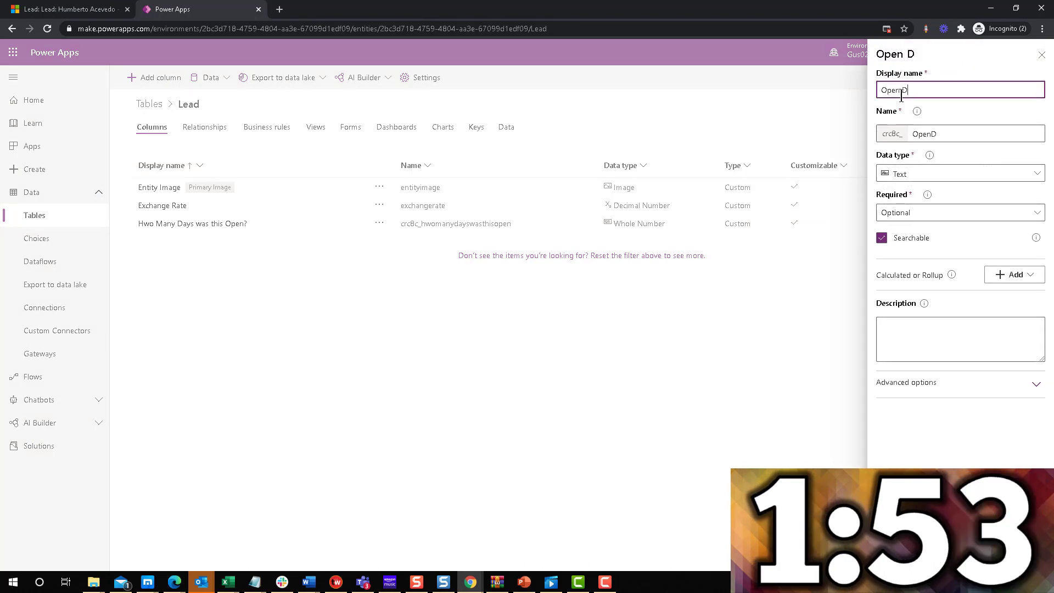
pyautogui.write('ays so far')
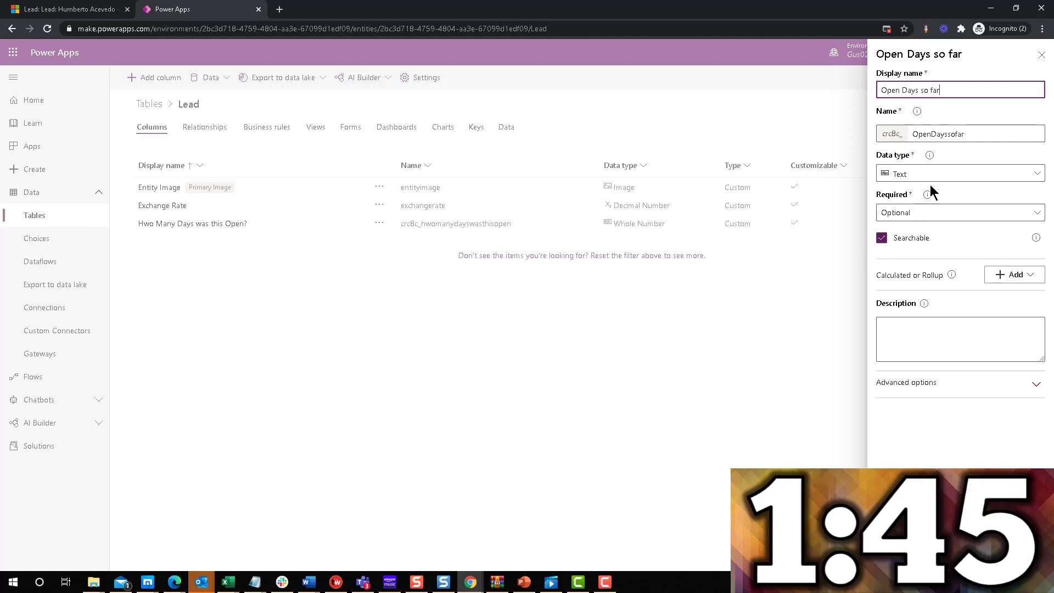
pyautogui.click(957, 175)
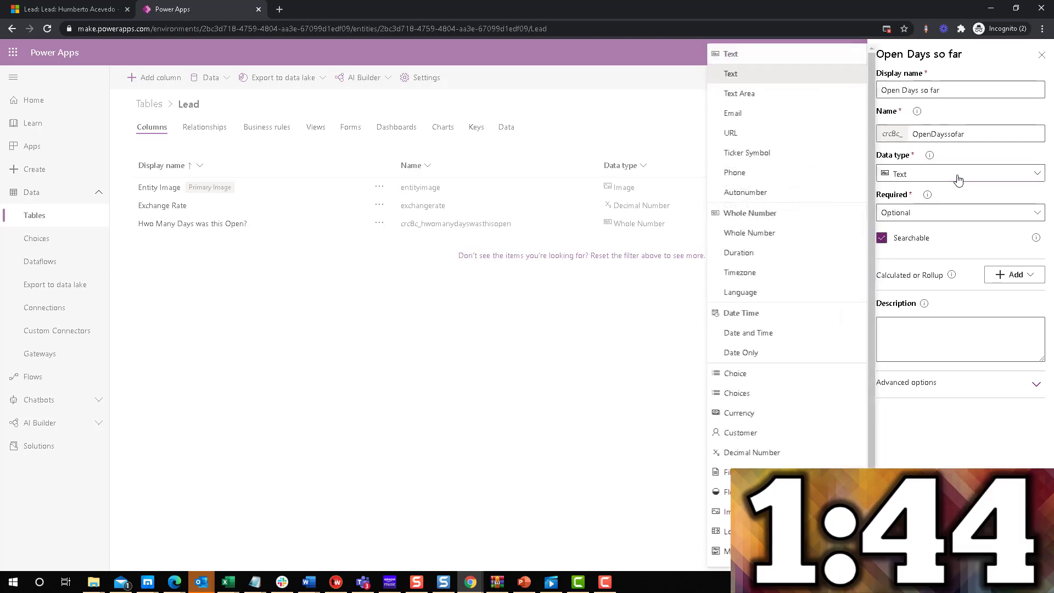
pyautogui.click(764, 241)
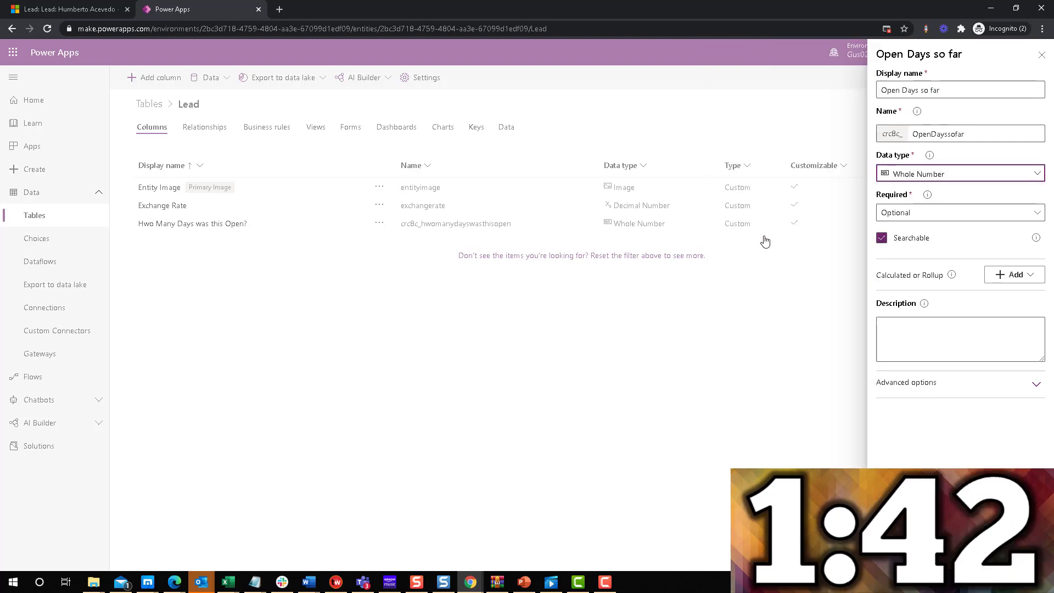
pyautogui.click(1001, 276)
pyautogui.click(986, 293)
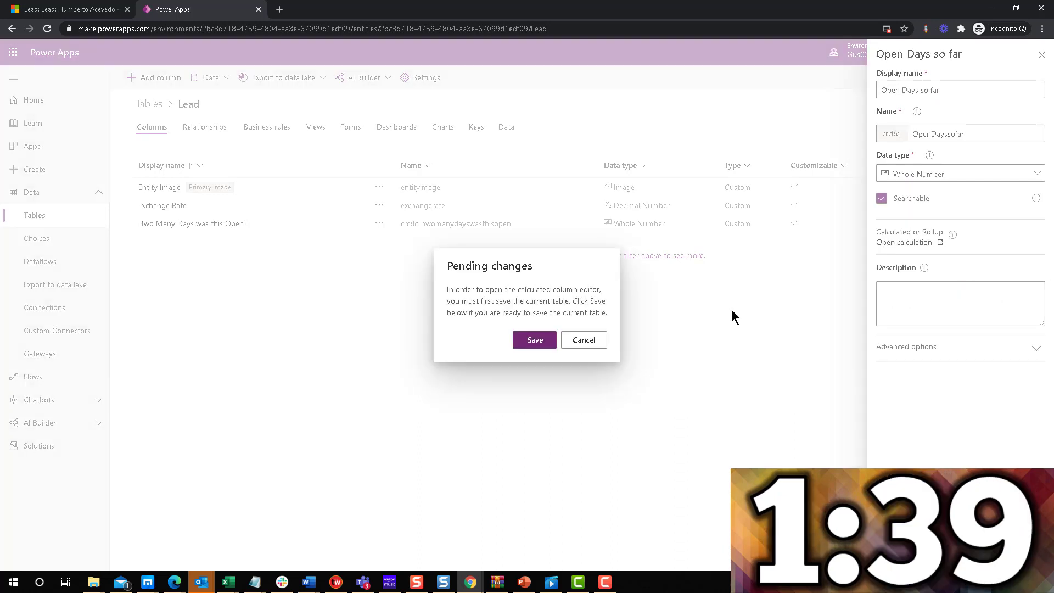
# - Save the Lead table, then open the calculation editor for the Open Days so far column
pyautogui.click(536, 340)
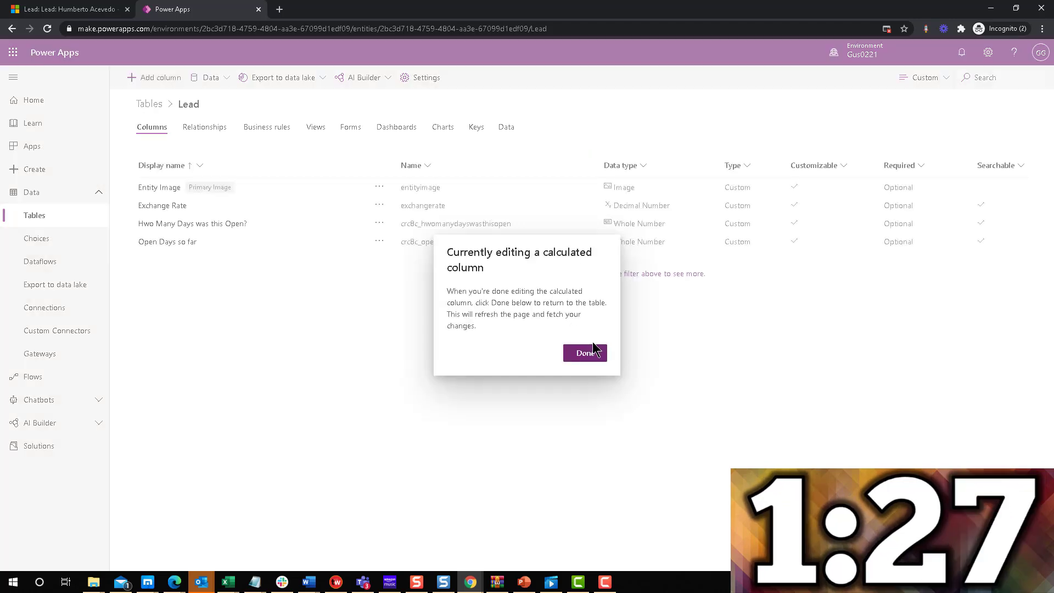
pyautogui.click(592, 350)
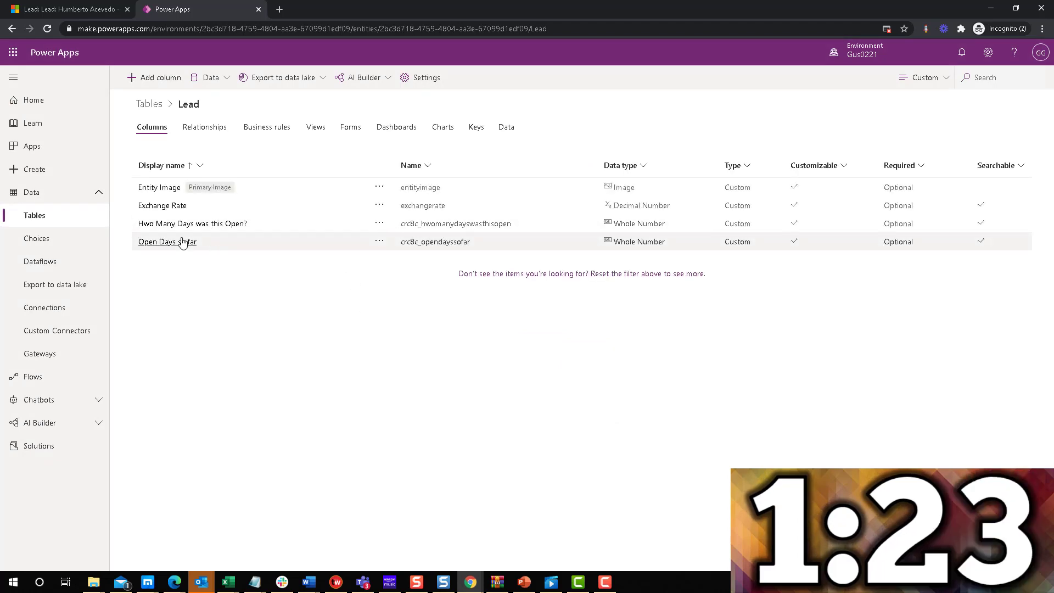
pyautogui.click(176, 245)
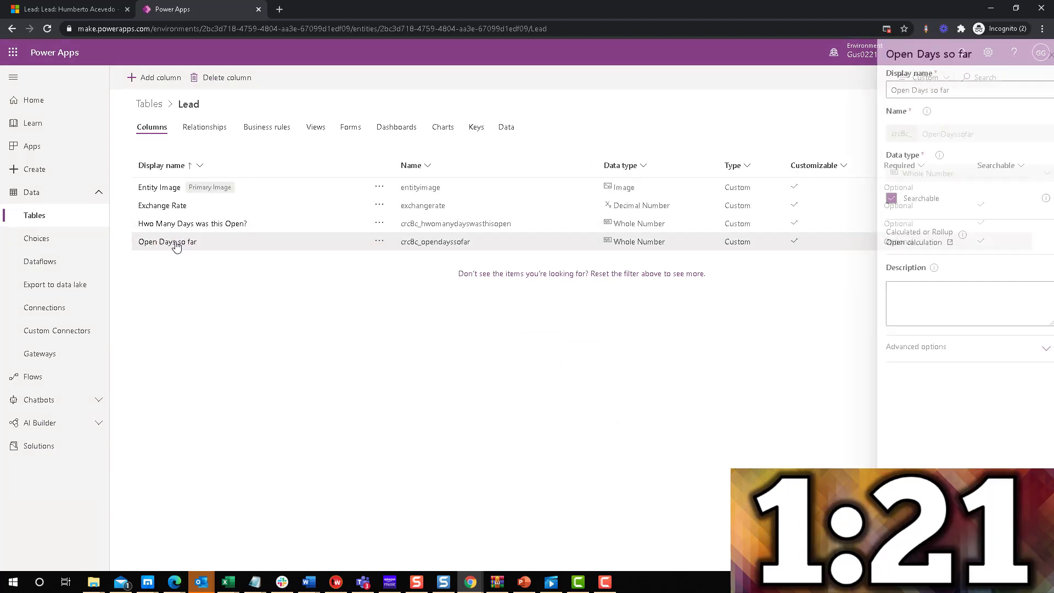
pyautogui.click(890, 245)
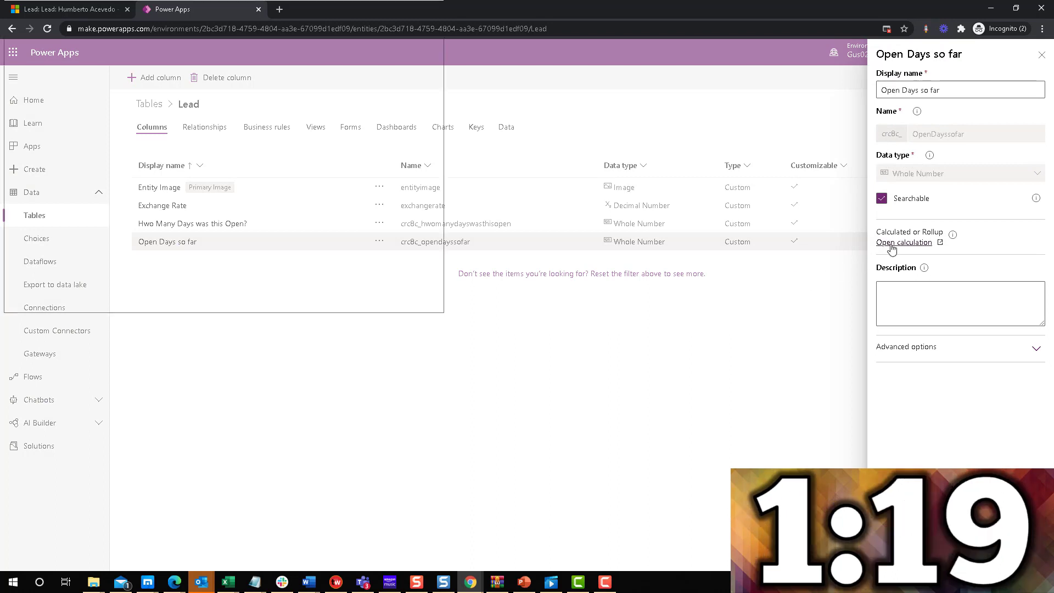
pyautogui.click(573, 353)
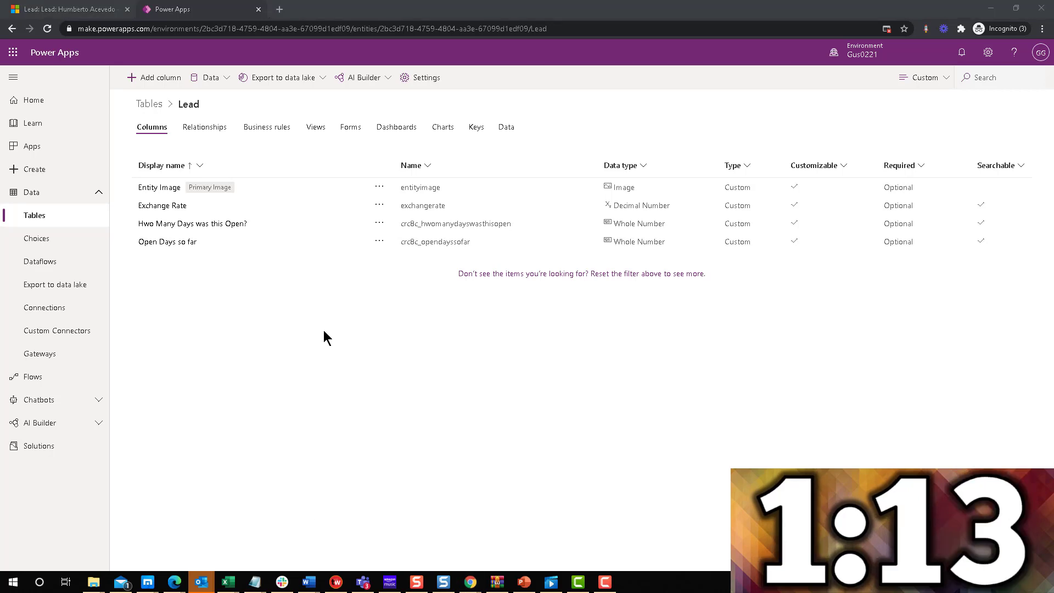
# - In the maximized editor, add and confirm the condition Status equals Open
pyautogui.click(405, 7)
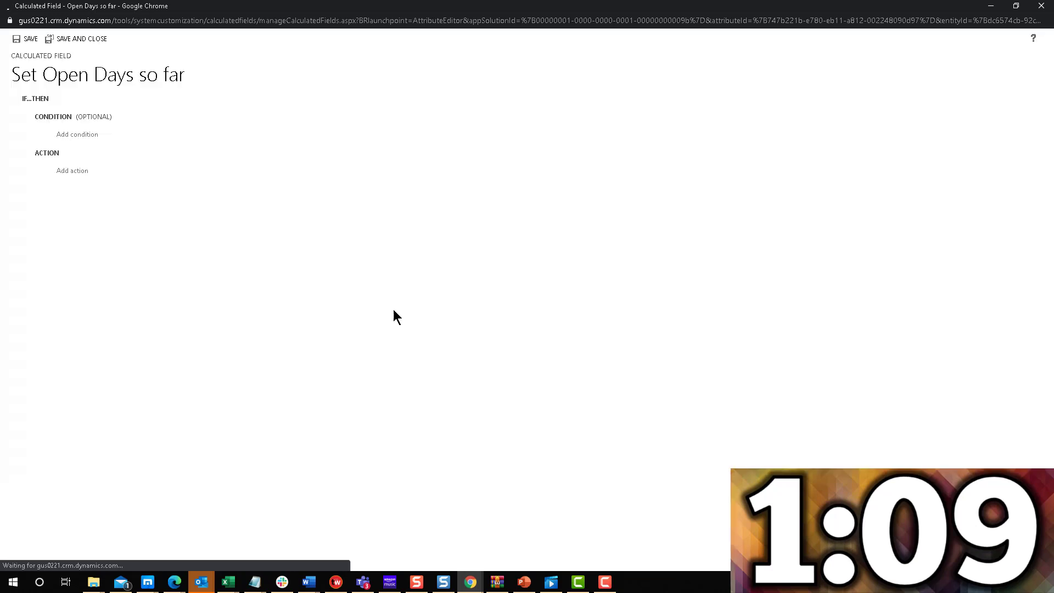
pyautogui.click(85, 133)
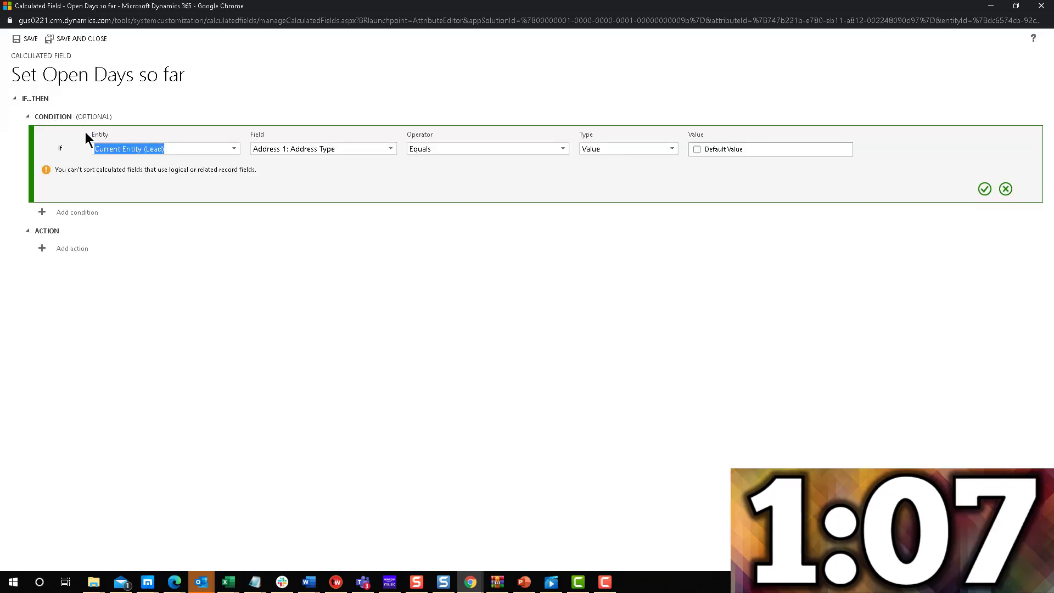
pyautogui.click(390, 149)
pyautogui.moveTo(390, 165); pyautogui.dragTo(392, 220)
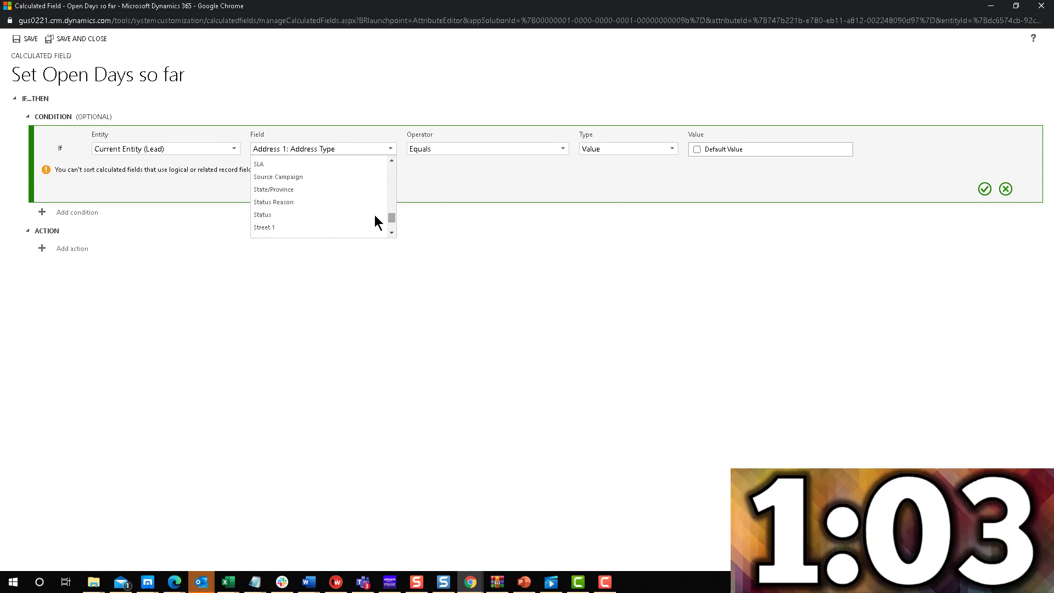
pyautogui.click(306, 214)
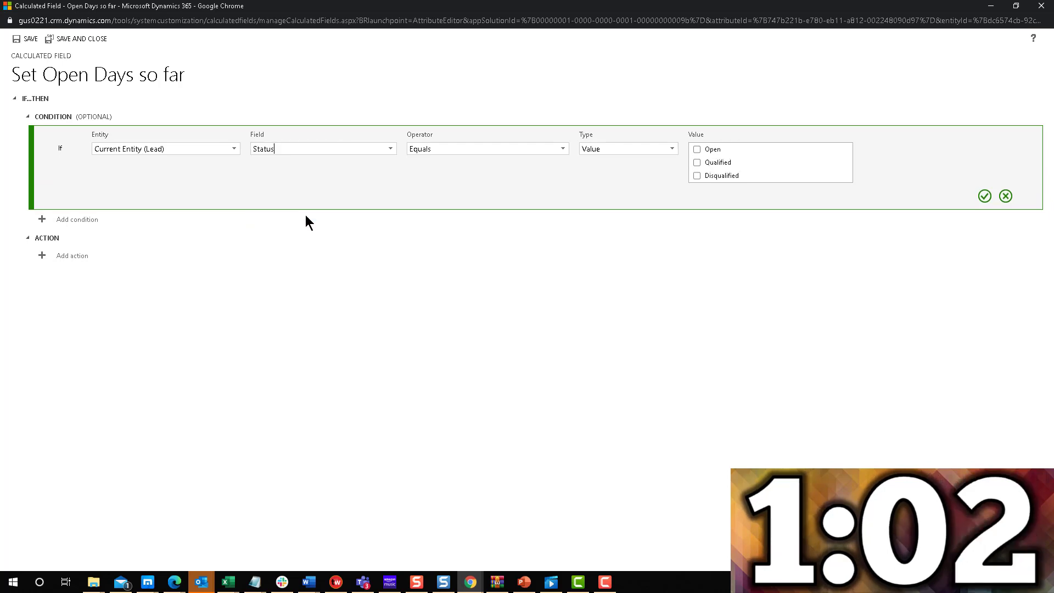
pyautogui.click(697, 149)
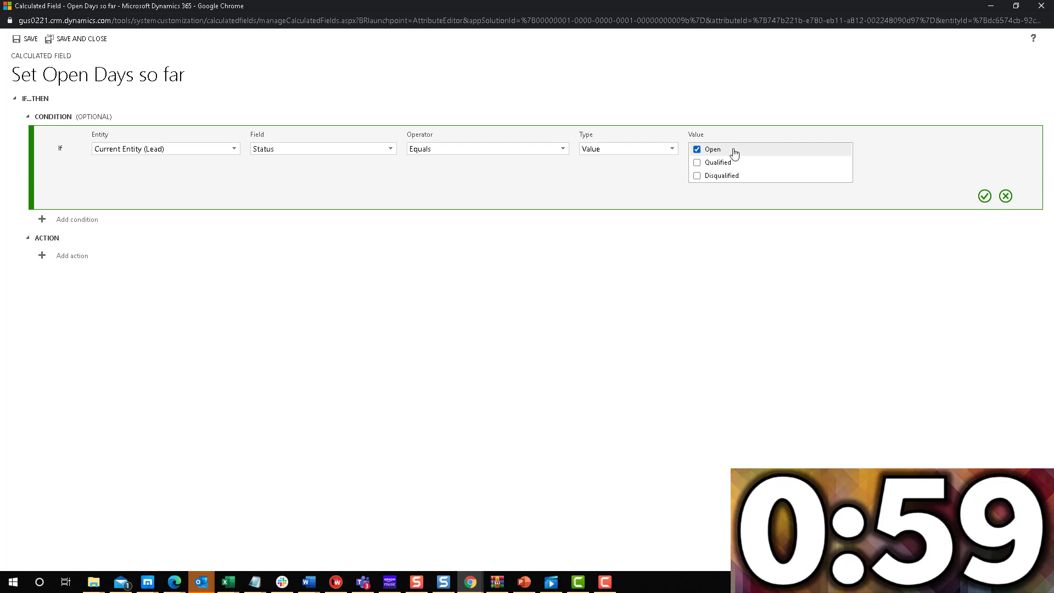
pyautogui.click(985, 196)
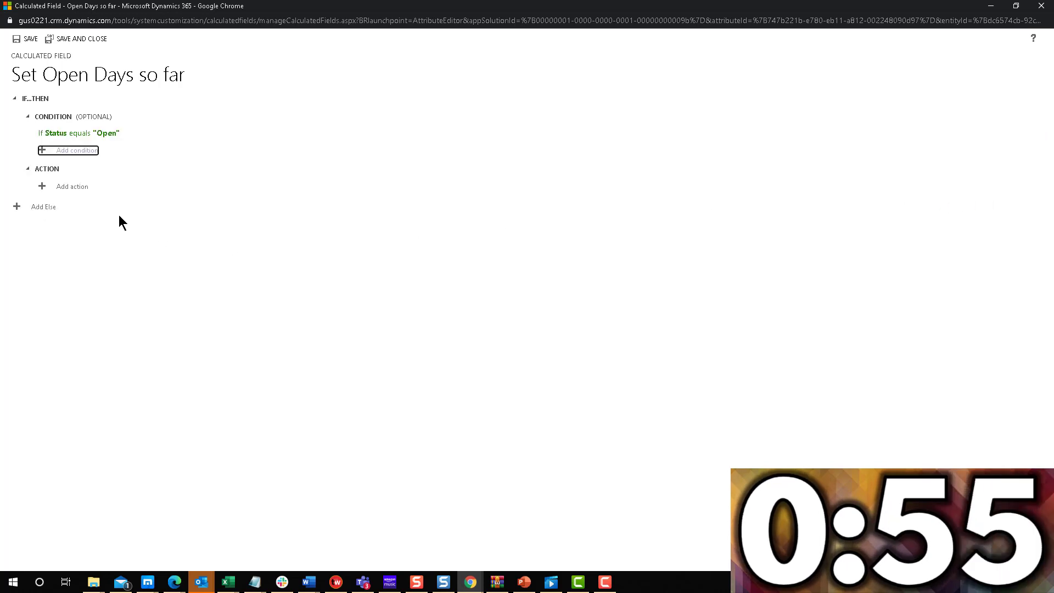
# - Set the action to DIFFINDAYS(createdon, NOW()), then save and close the calculated field
pyautogui.click(71, 186)
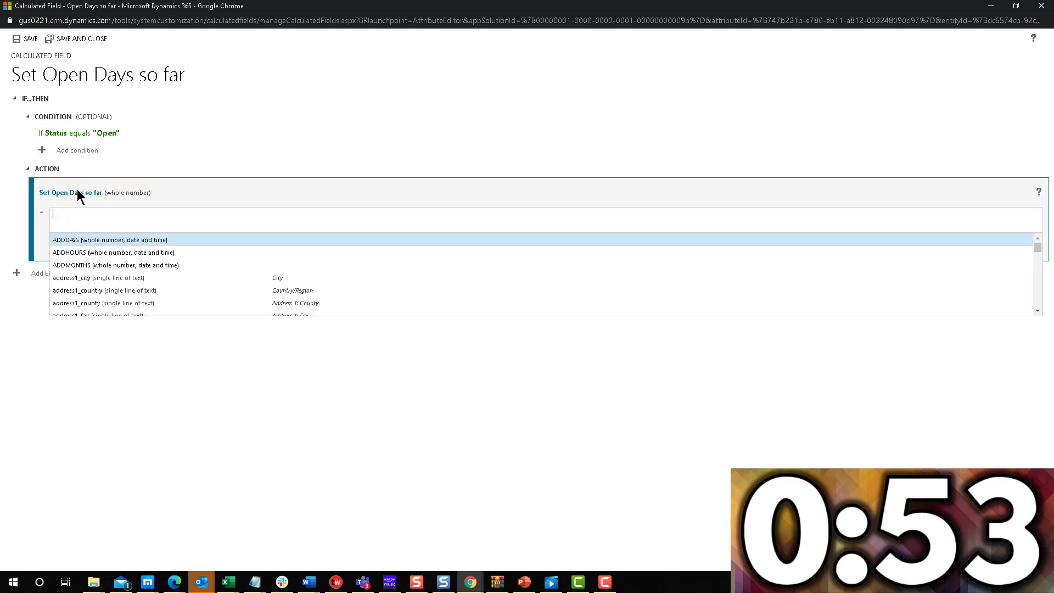
pyautogui.write('diff')
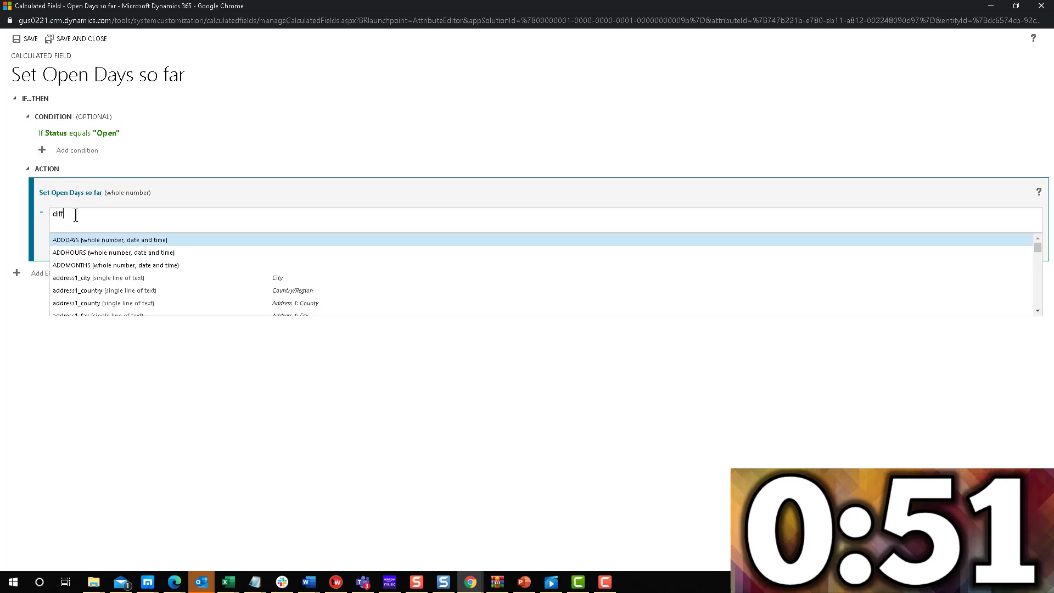
pyautogui.click(79, 242)
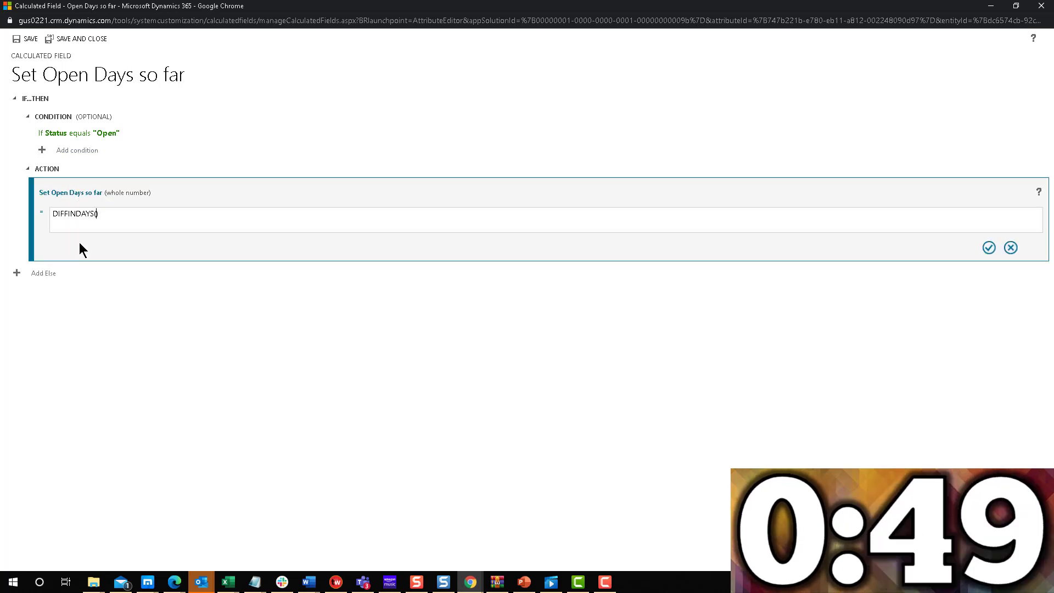
pyautogui.write('cre')
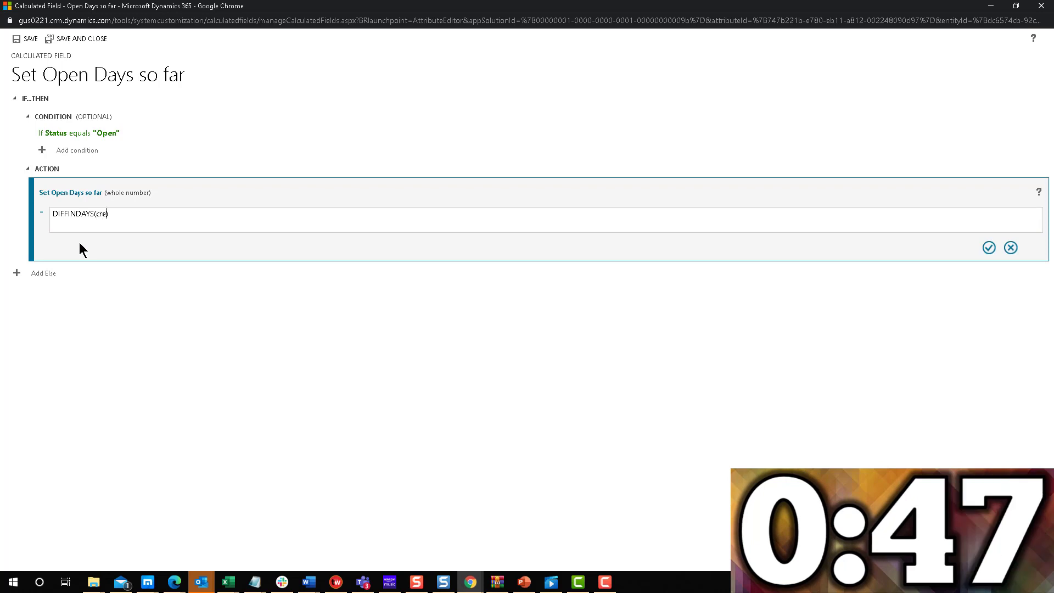
pyautogui.write('ate')
pyautogui.click(92, 252)
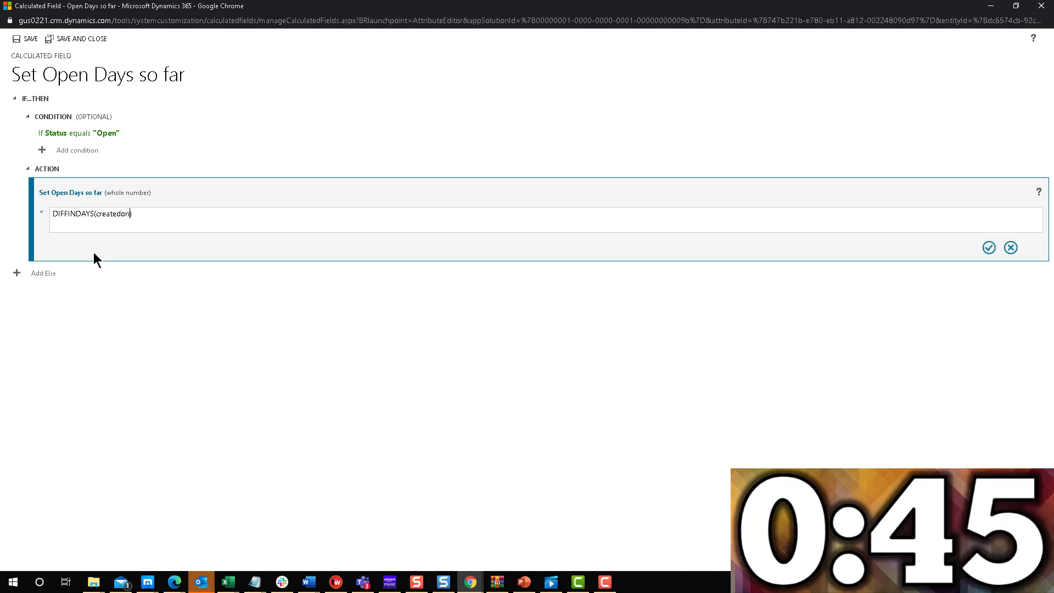
pyautogui.write(',')
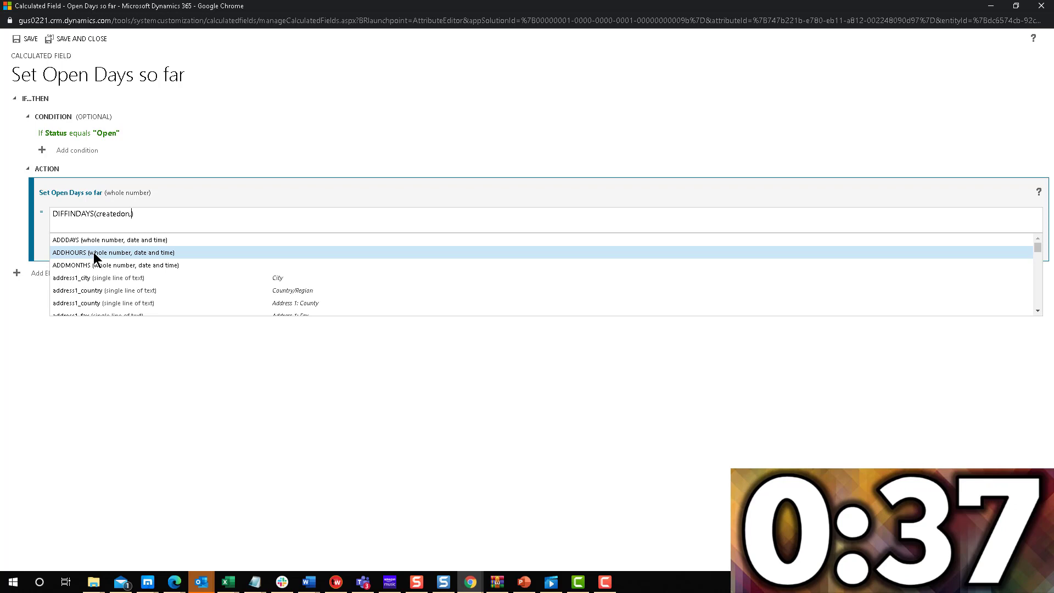
pyautogui.write('Now')
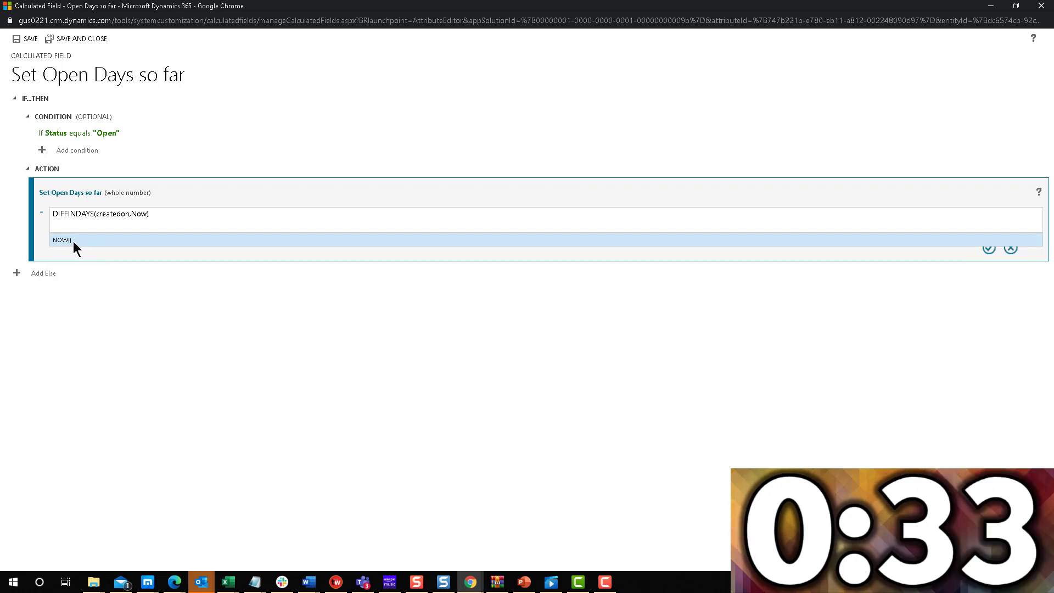
pyautogui.click(73, 240)
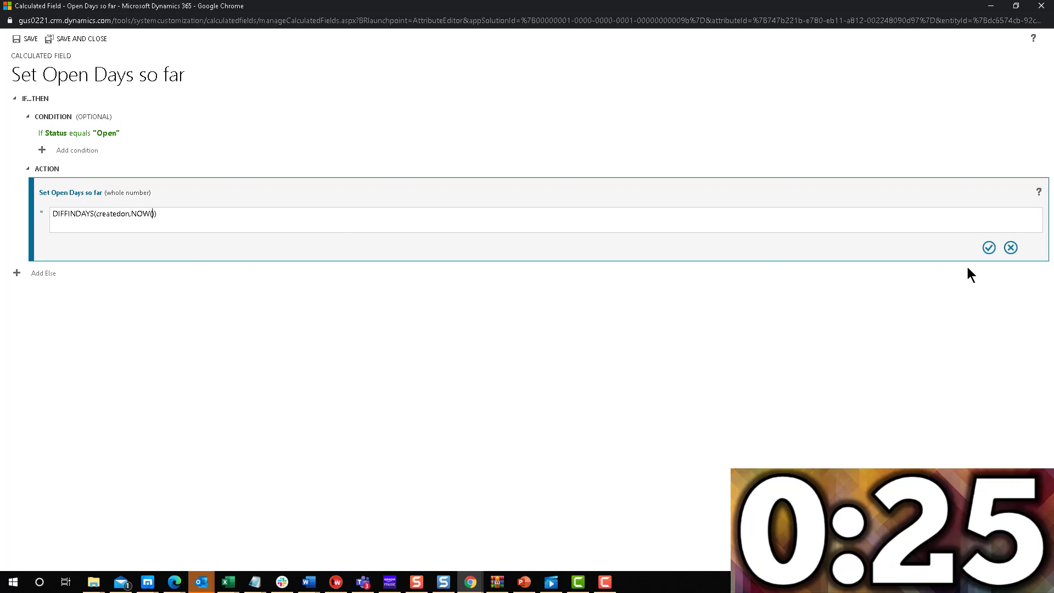
pyautogui.click(987, 250)
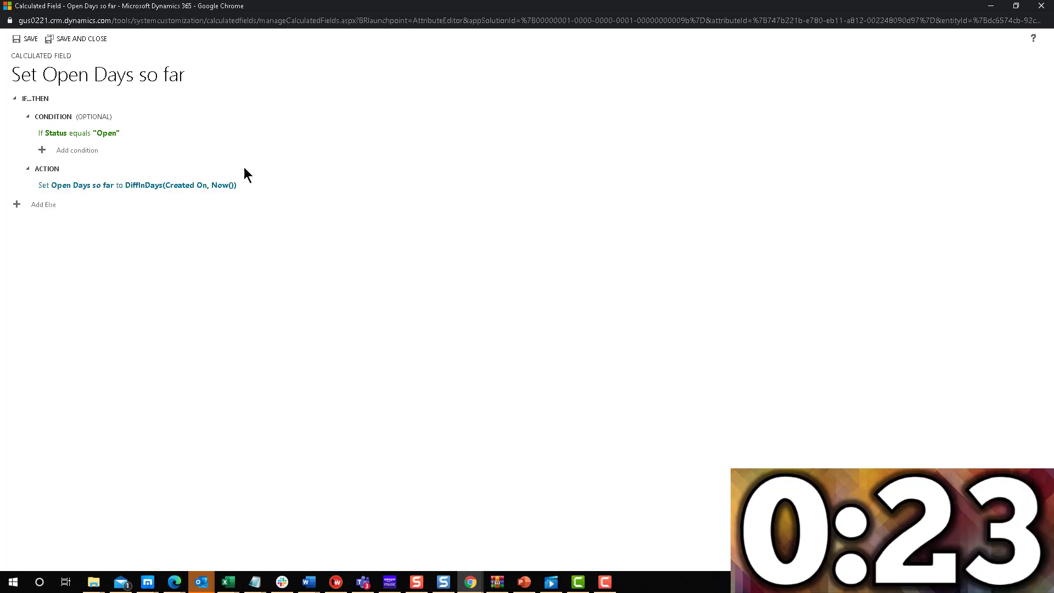
pyautogui.click(74, 41)
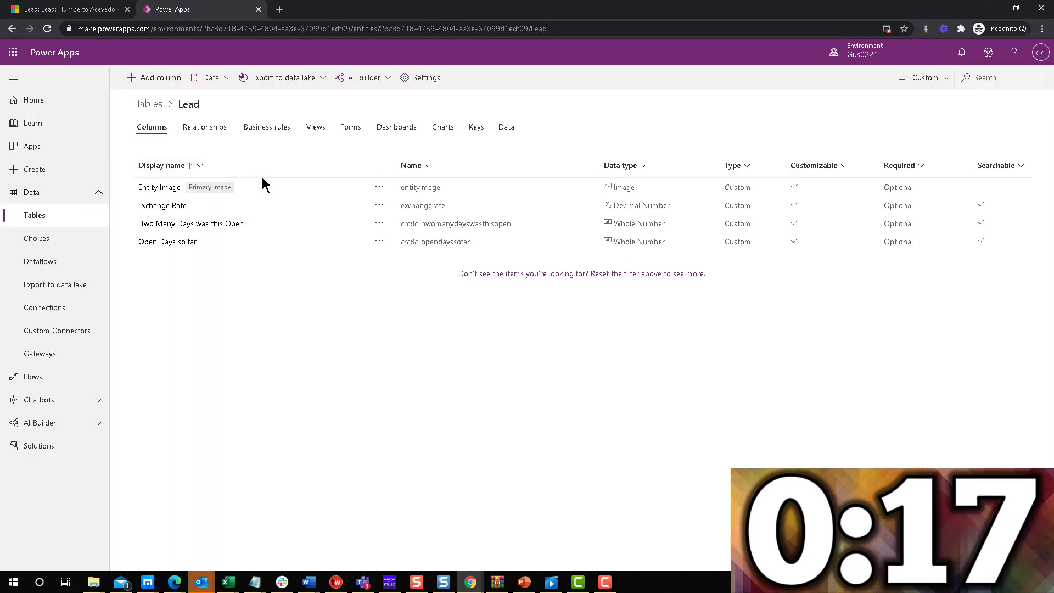
# - Drag the custom Open Days so far column into the Lead main form's Timing section and publish
pyautogui.click(354, 133)
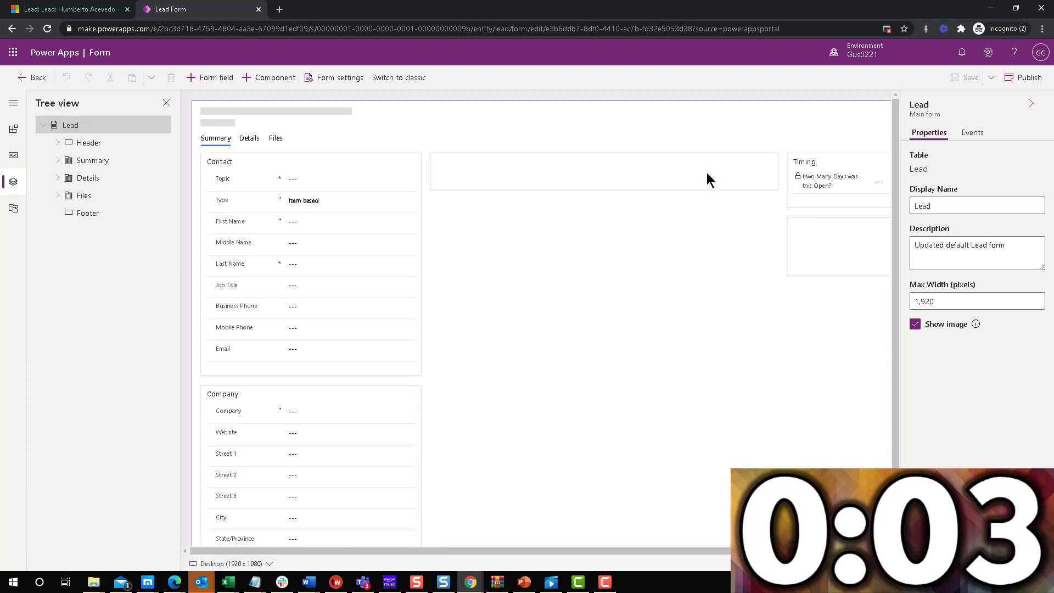
pyautogui.click(825, 183)
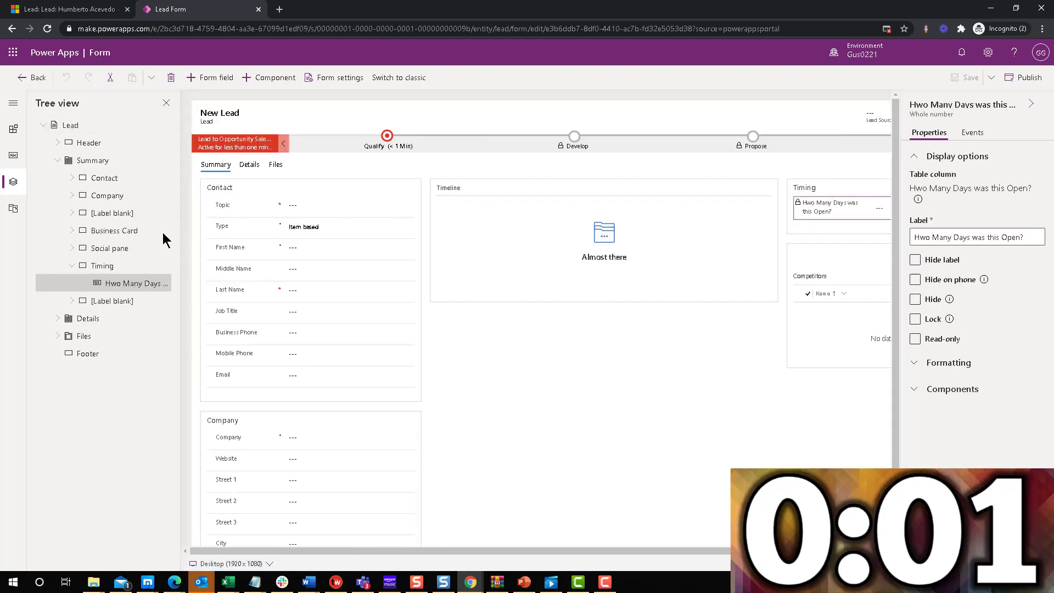
pyautogui.click(13, 155)
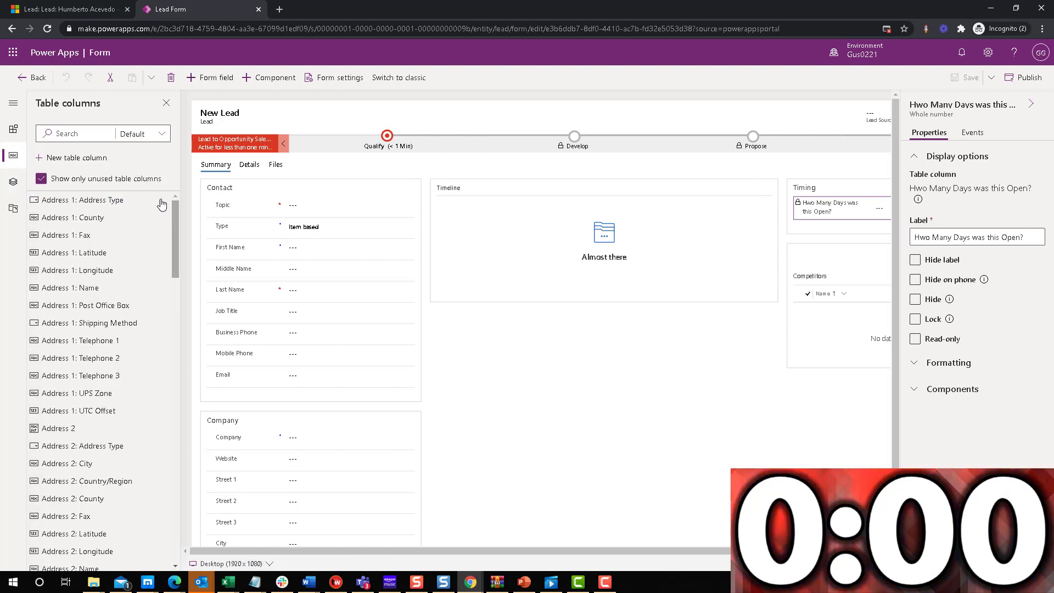
pyautogui.click(161, 133)
pyautogui.click(146, 149)
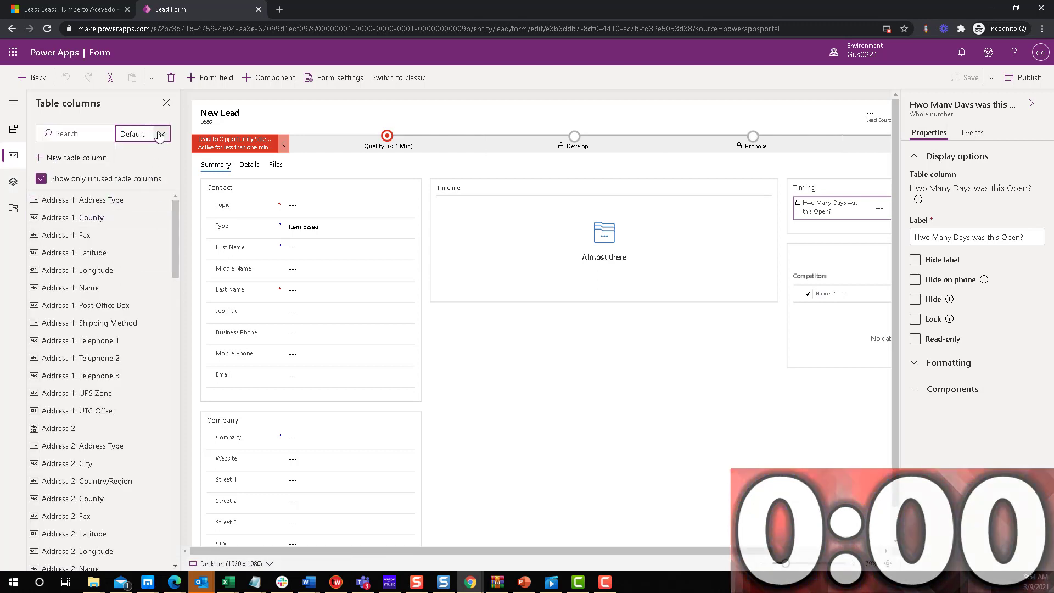
pyautogui.click(159, 135)
pyautogui.click(132, 183)
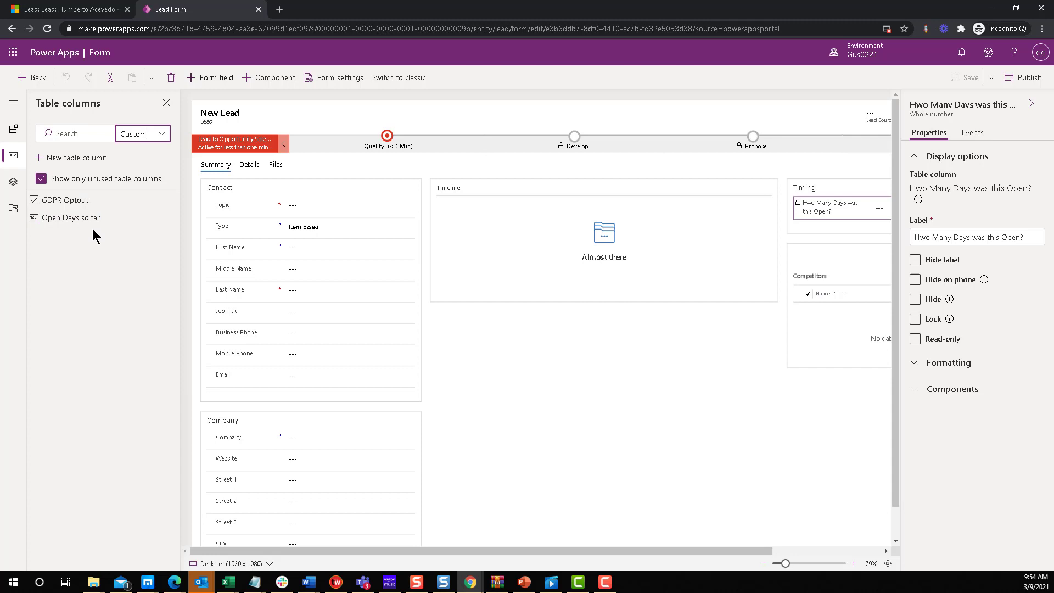
pyautogui.moveTo(77, 219); pyautogui.dragTo(826, 195)
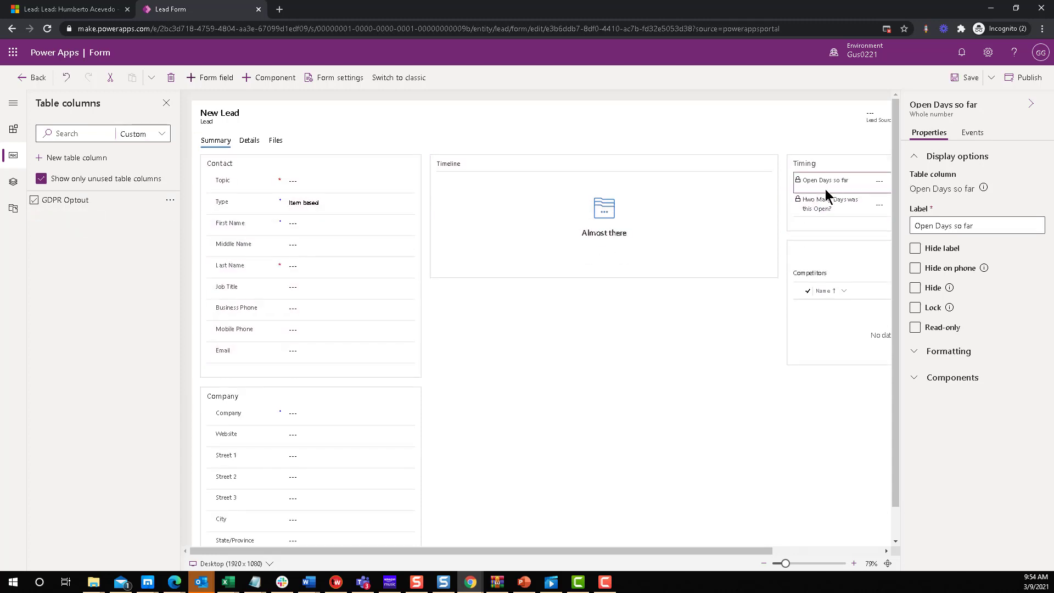
pyautogui.click(1021, 79)
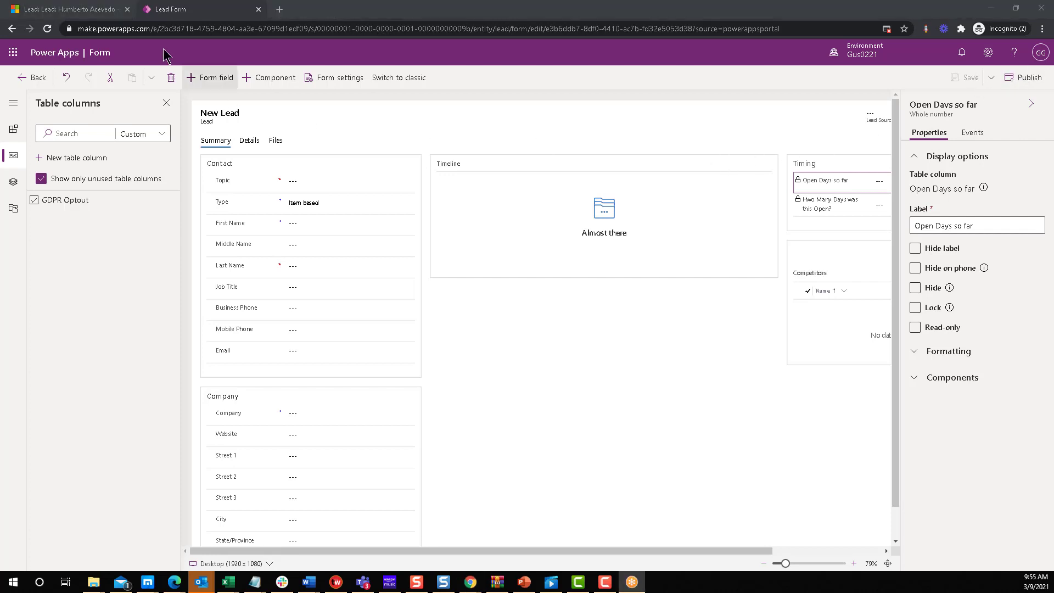
# - Open the cell-phones lead in Dynamics 365 and check Open Days so far shows 1,509
pyautogui.click(114, 16)
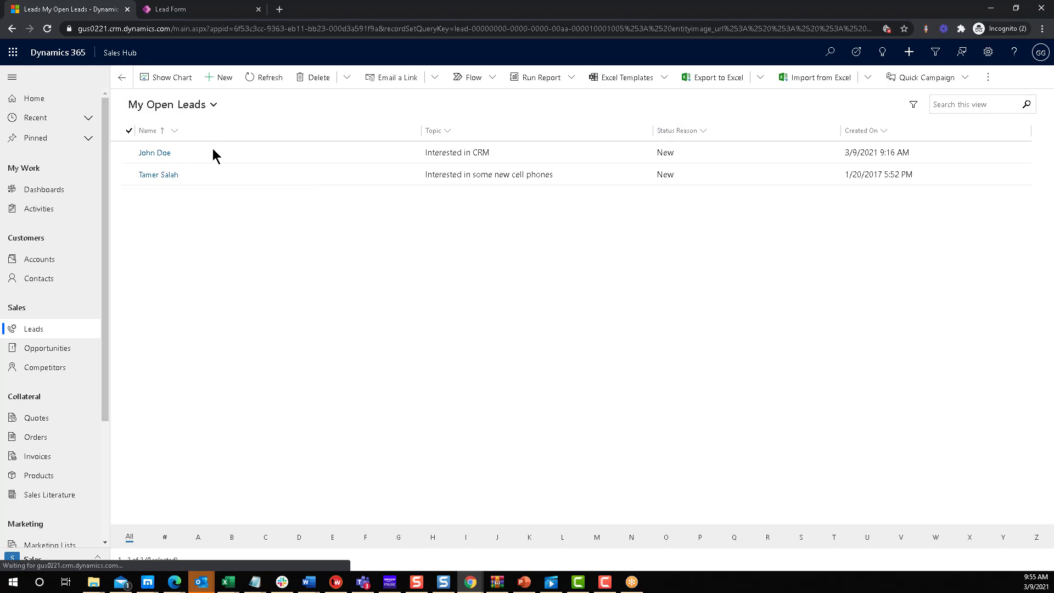
pyautogui.doubleClick(205, 171)
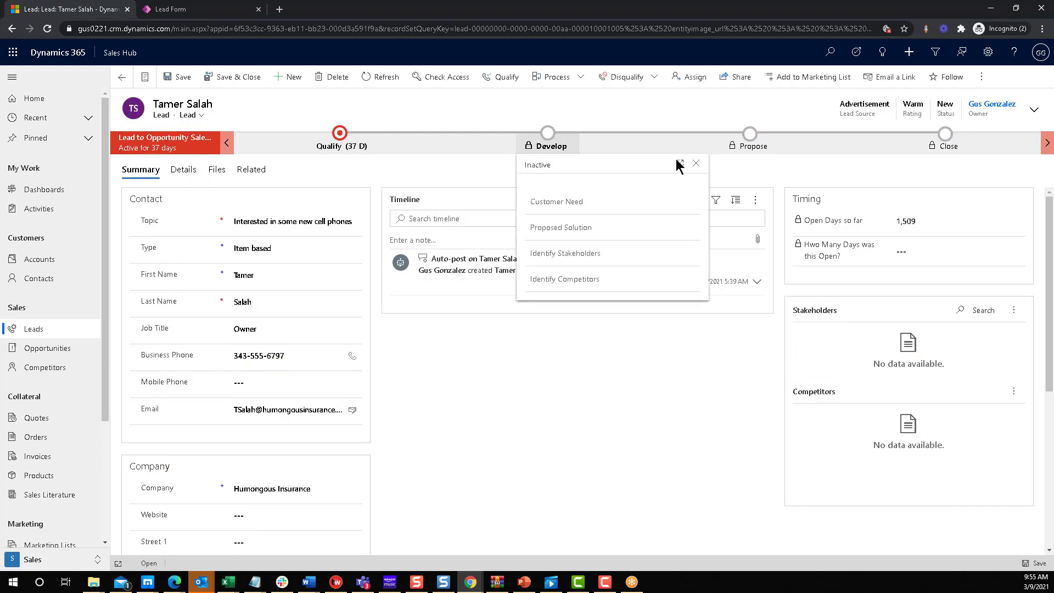
pyautogui.click(679, 163)
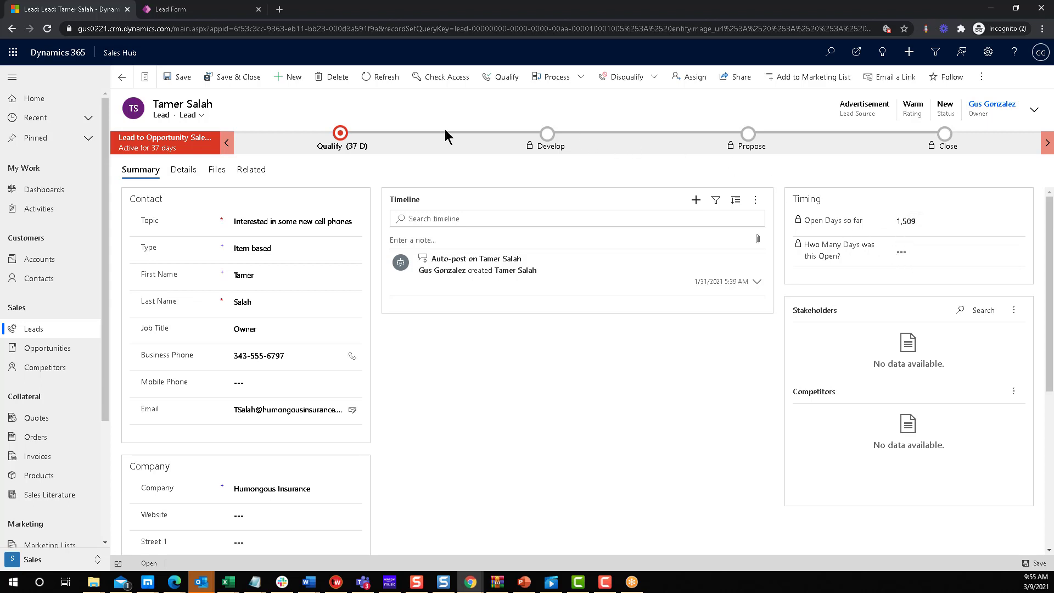
# - Qualify the cell-phones lead despite matching records, then return from the opportunity to the lead
pyautogui.click(501, 83)
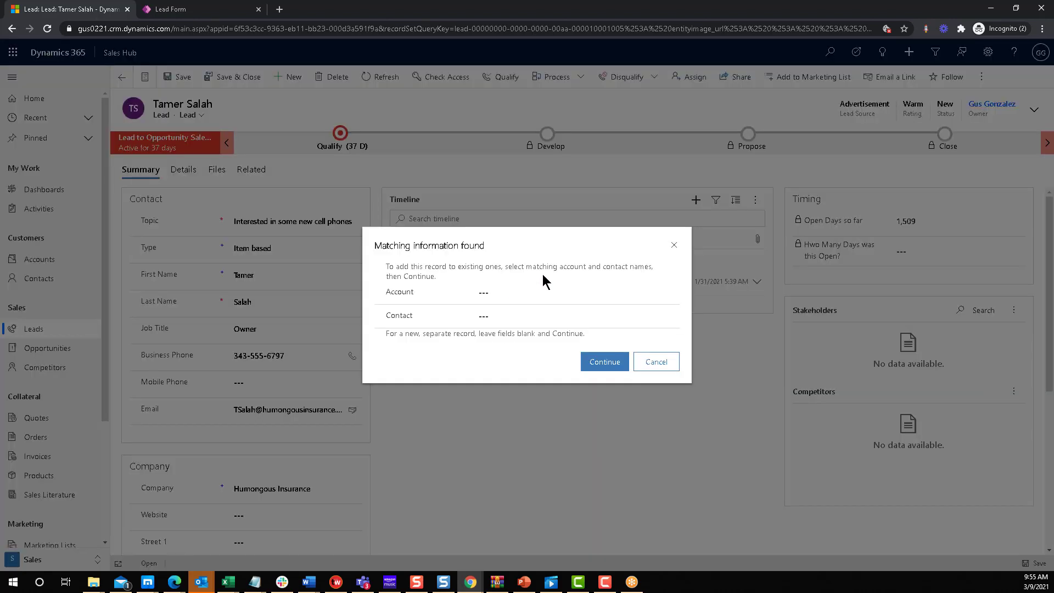
pyautogui.click(594, 362)
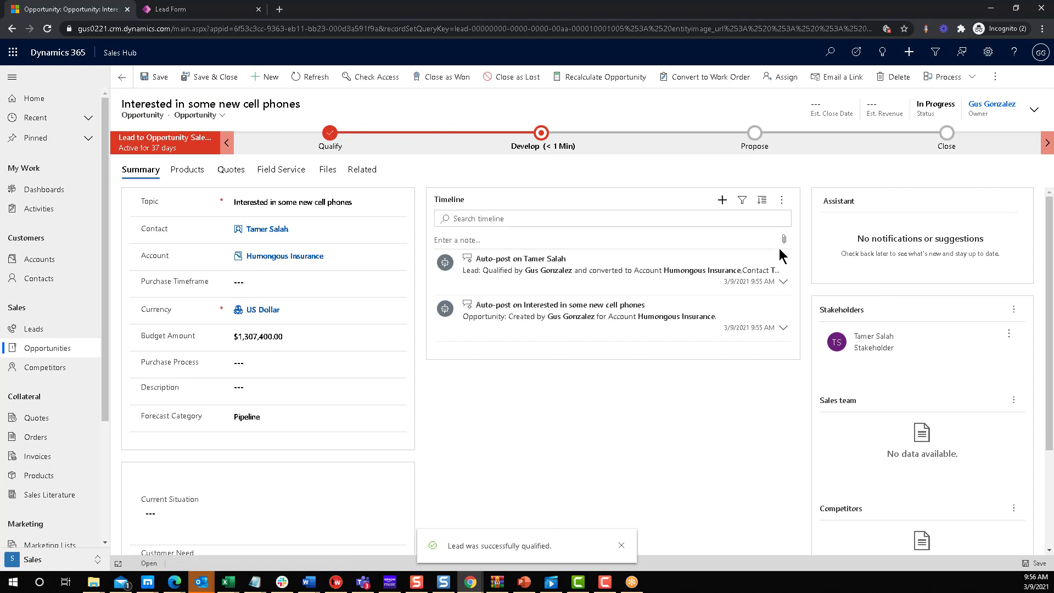
pyautogui.click(122, 79)
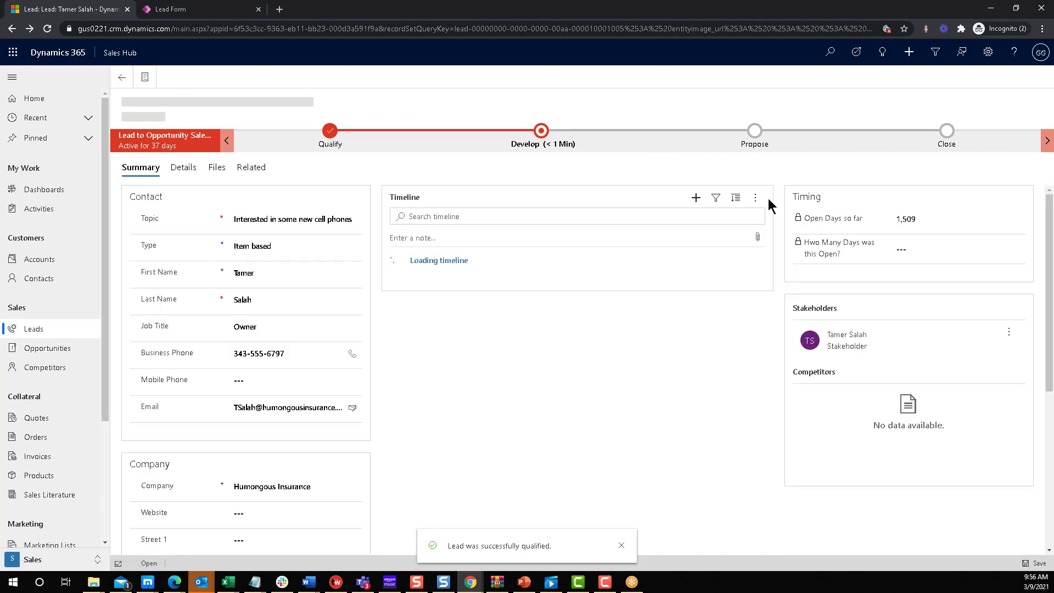